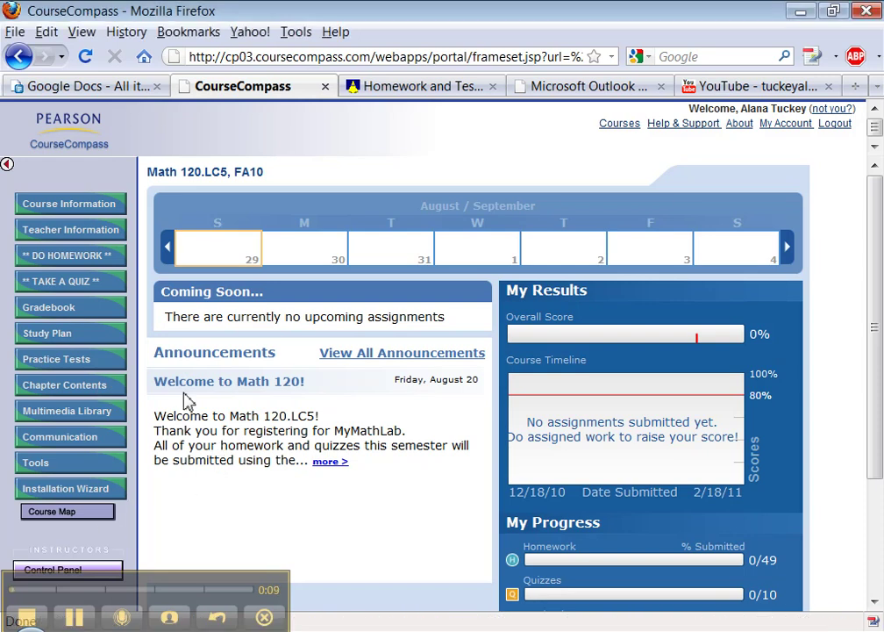
# - Open the Math 120 homework assignments list from CourseCompass in the Homework and Tests tab
pyautogui.click(95, 256)
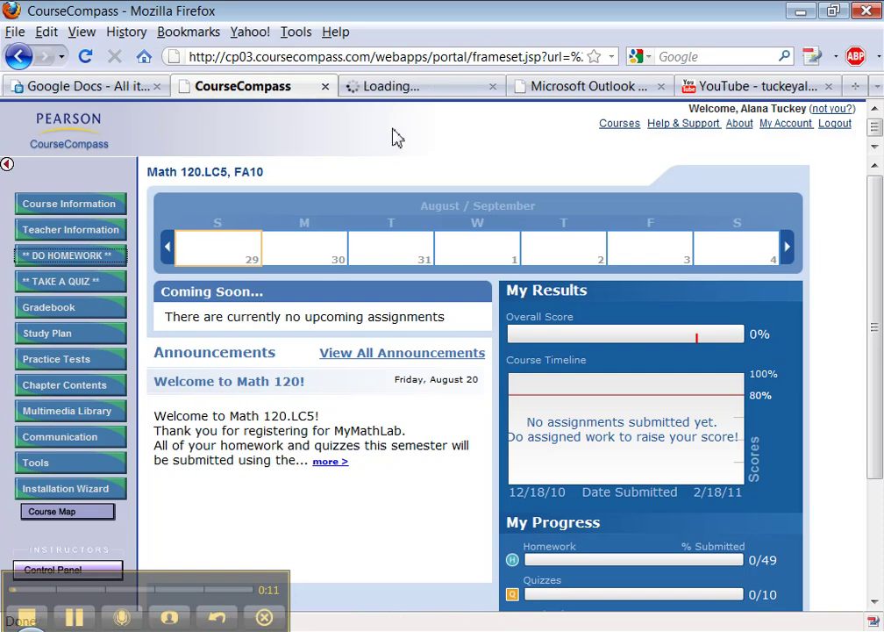
pyautogui.click(423, 91)
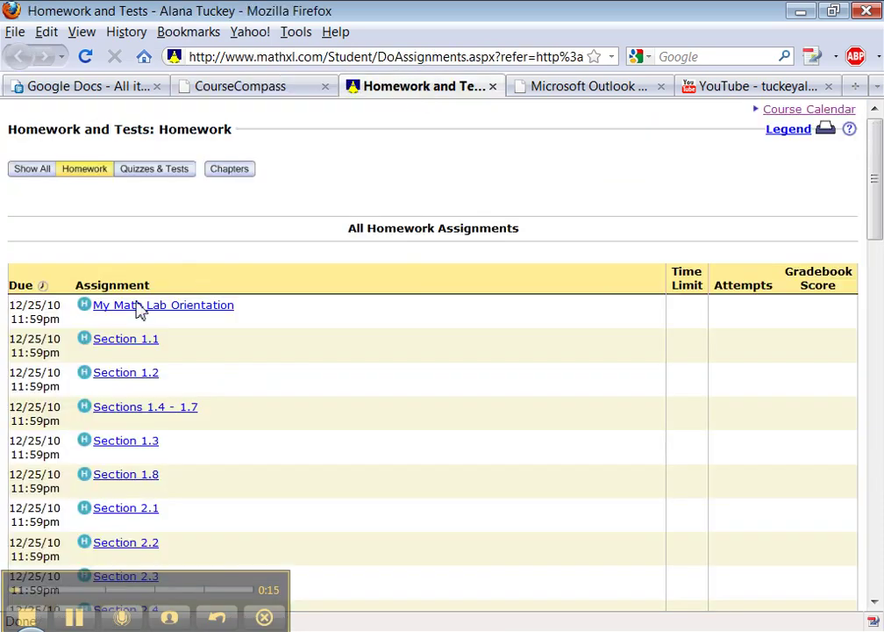
pyautogui.click(287, 89)
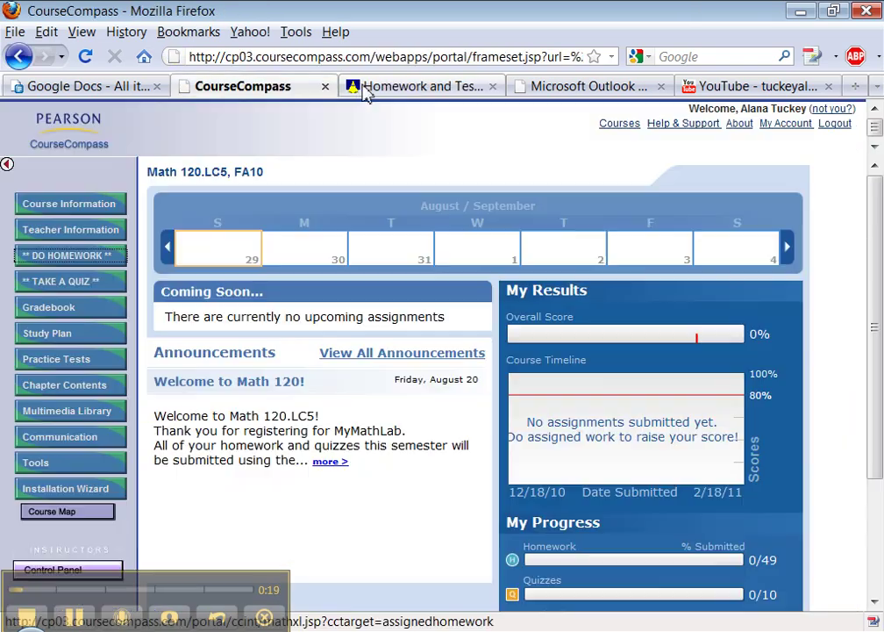
# - Filter to Quizzes & Tests and browse the Chapter 1–9 quizzes, Final Review Quiz and sample tests
pyautogui.click(381, 94)
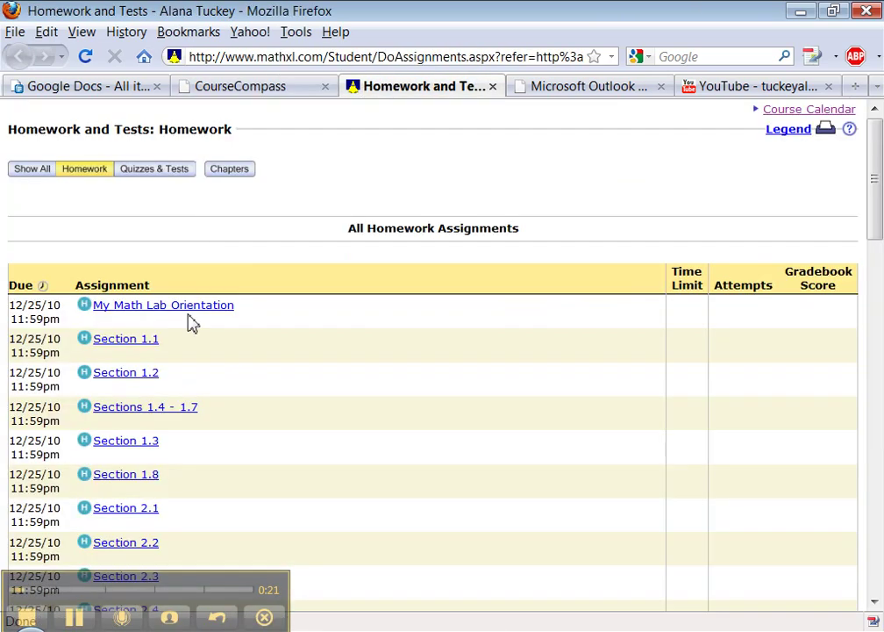
pyautogui.scroll(-3, 233, 351)
pyautogui.scroll(-15, 234, 351)
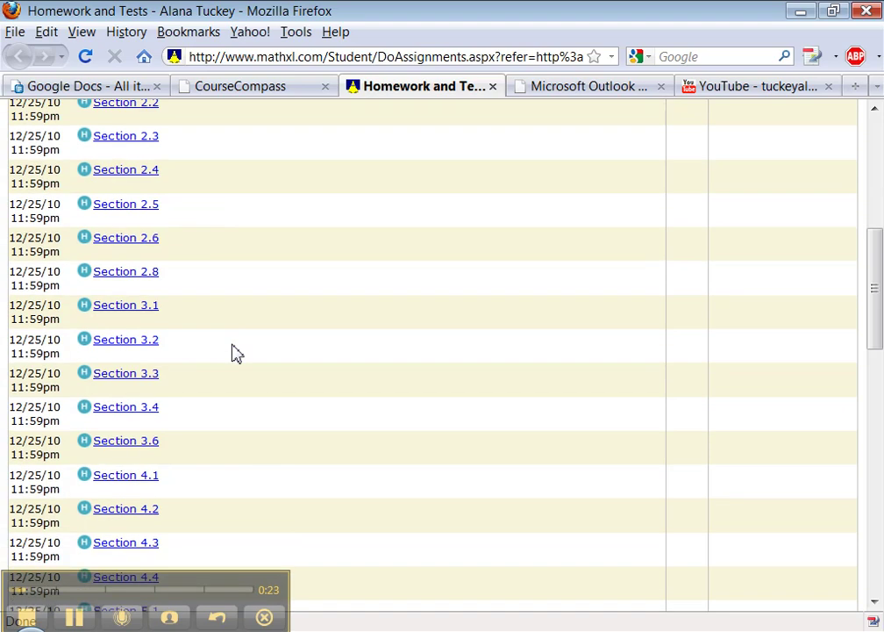
pyautogui.scroll(20, 234, 351)
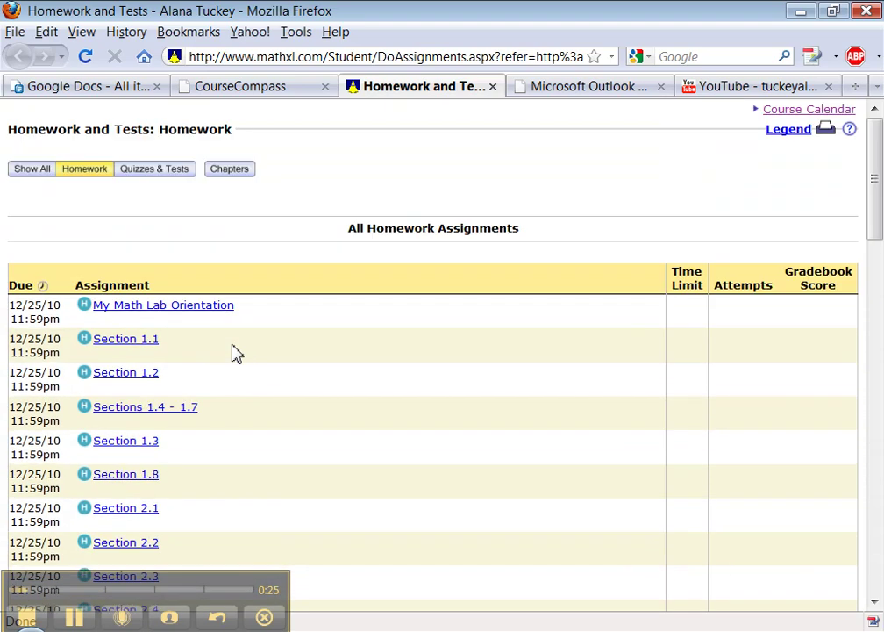
pyautogui.click(184, 178)
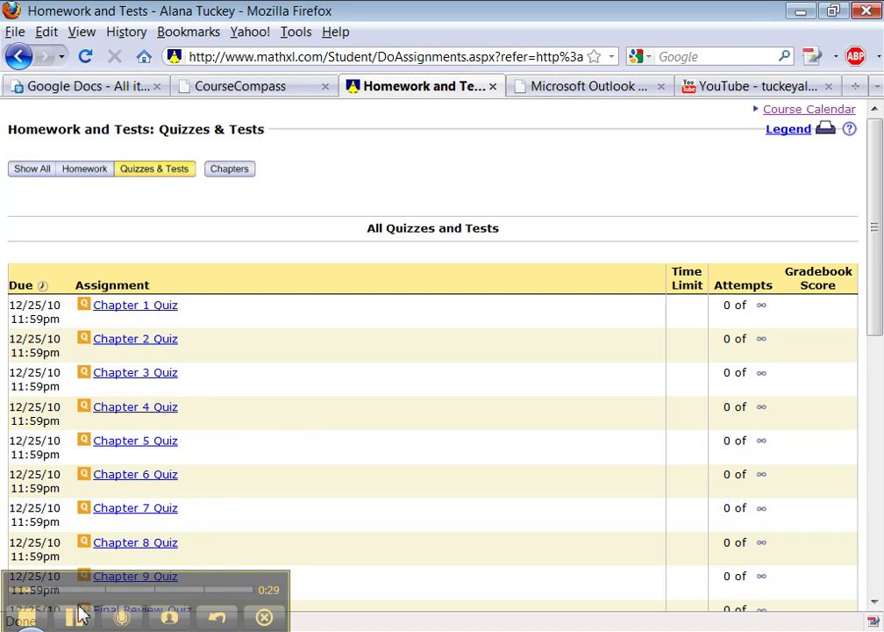
pyautogui.scroll(-5, 330, 457)
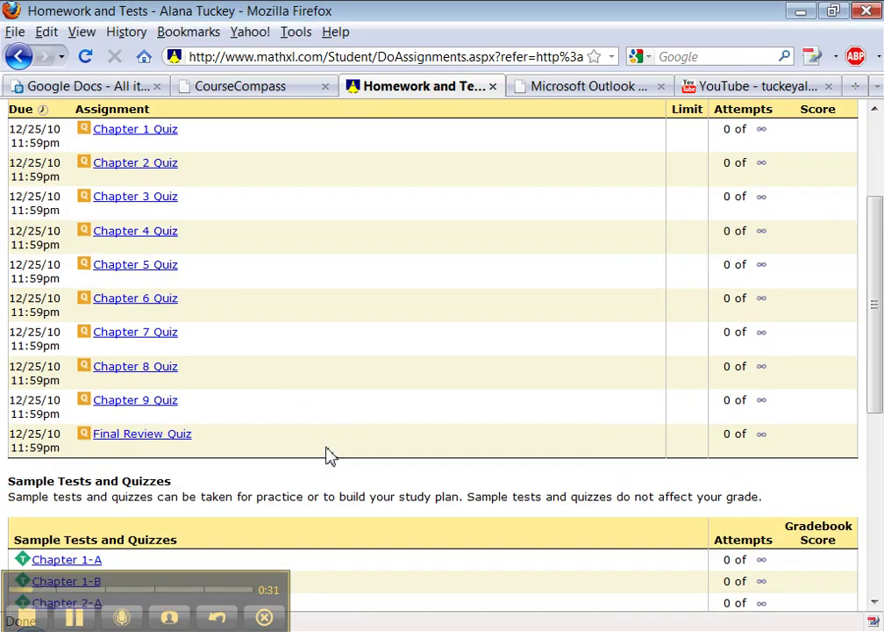
pyautogui.scroll(3, 330, 457)
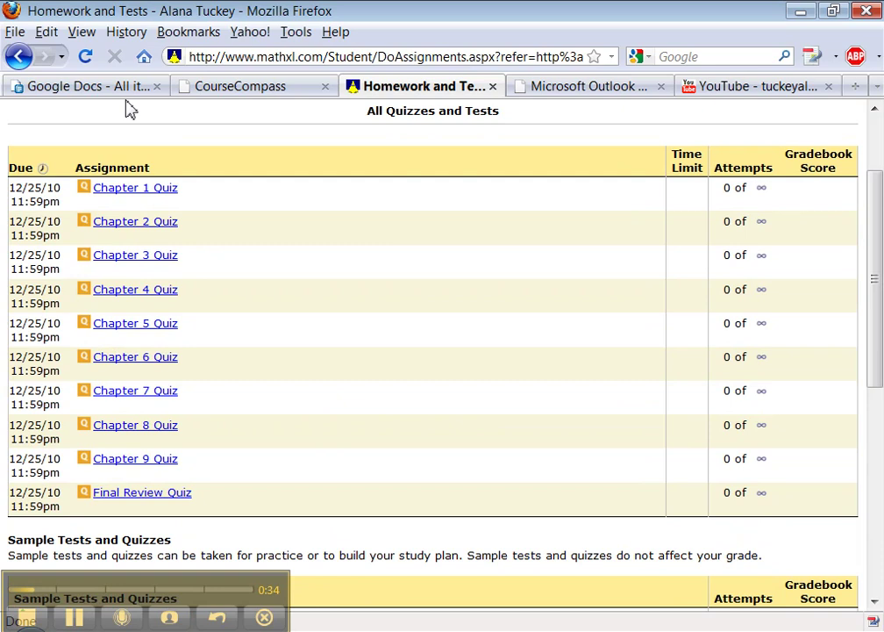
pyautogui.scroll(-9, 305, 388)
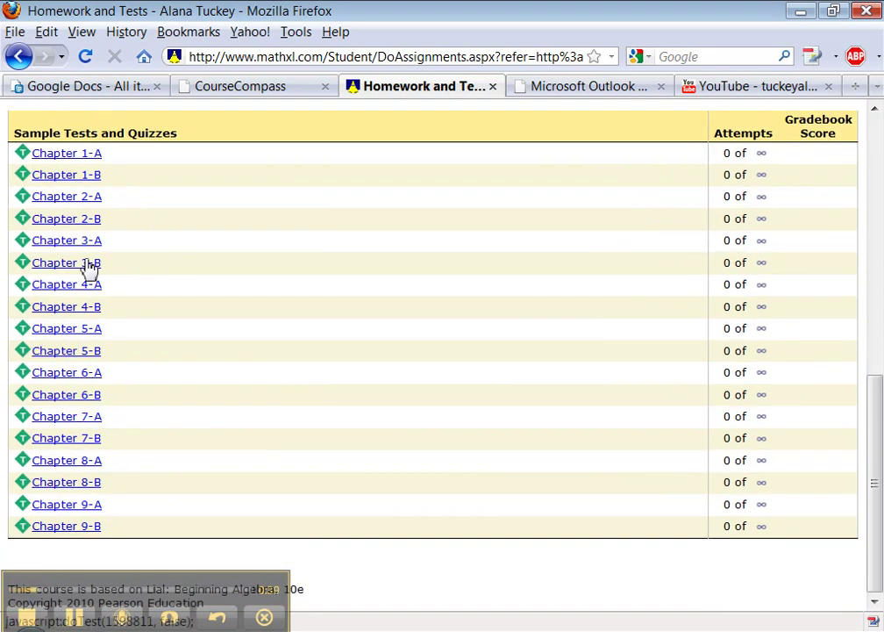
pyautogui.scroll(8, 195, 299)
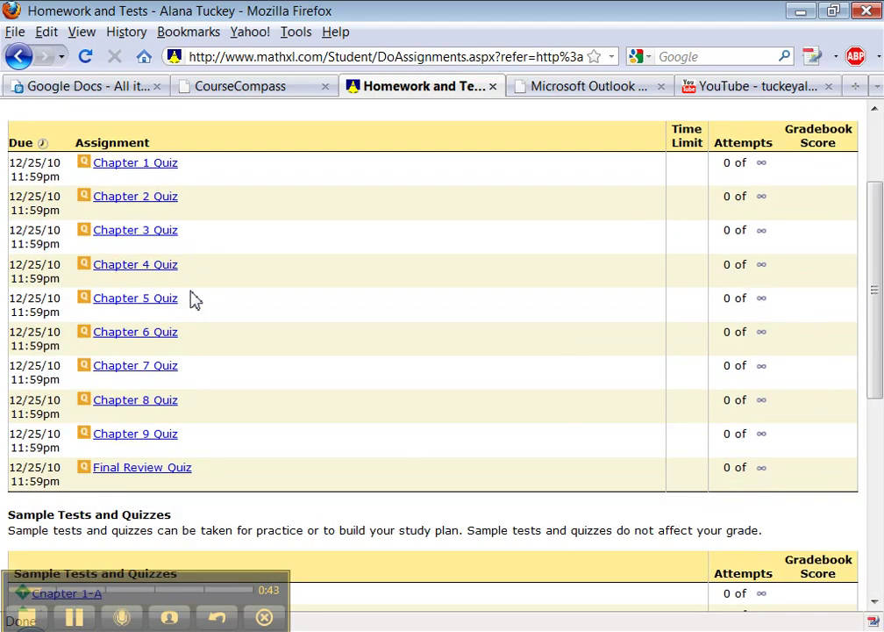
pyautogui.moveTo(880, 365); pyautogui.dragTo(856, 530)
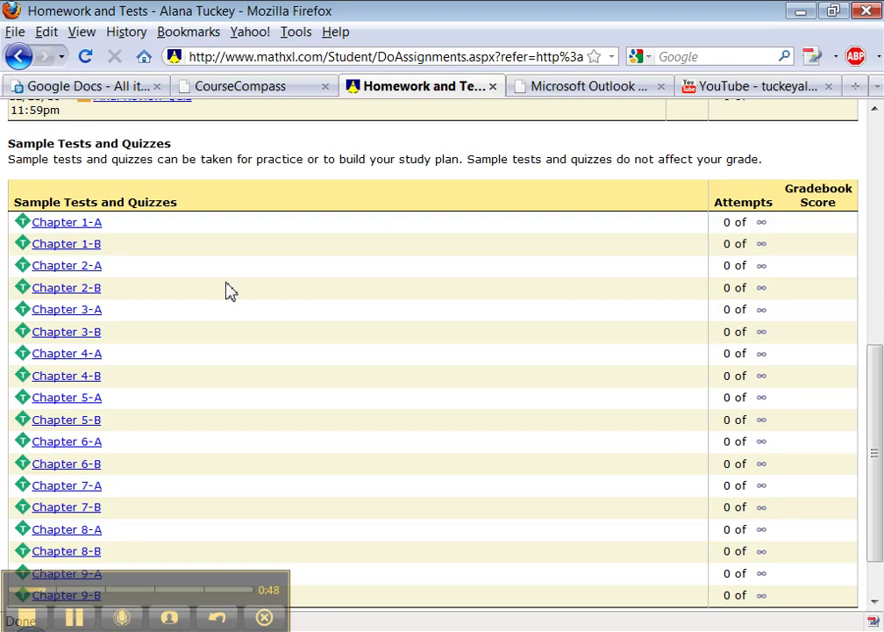
pyautogui.scroll(10, 226, 291)
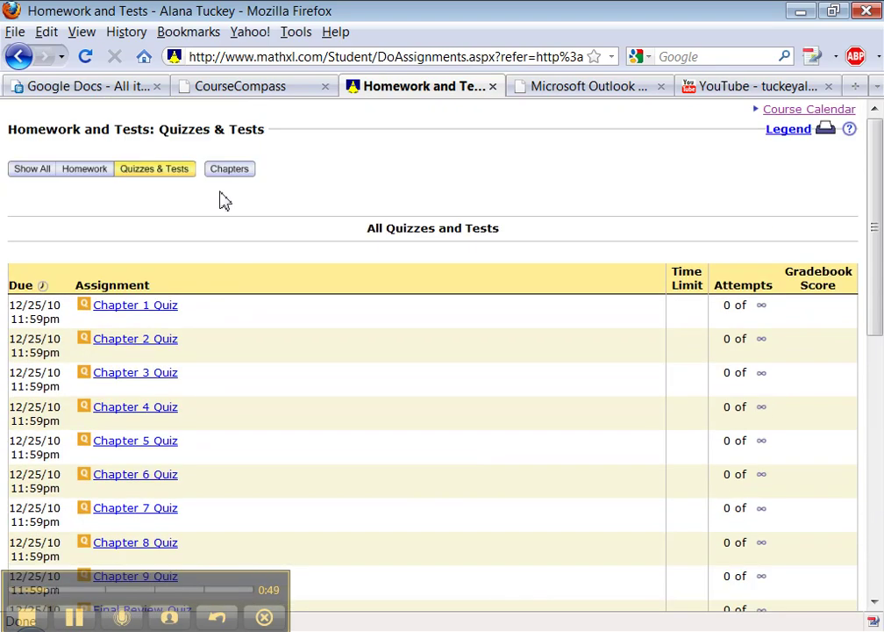
# - Filter the assignments to Chapter 3 homework only and open the Section 3.1 homework
pyautogui.click(226, 176)
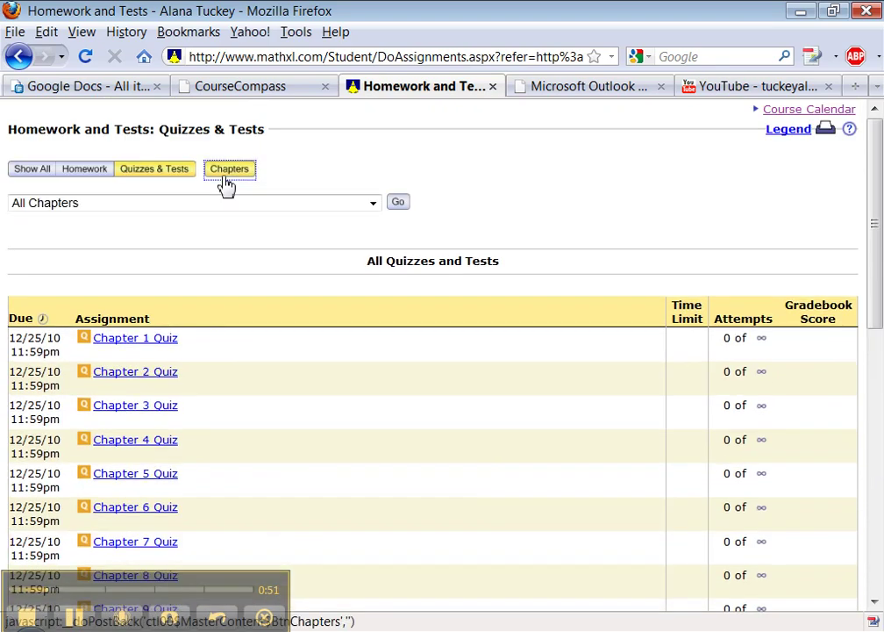
pyautogui.click(220, 207)
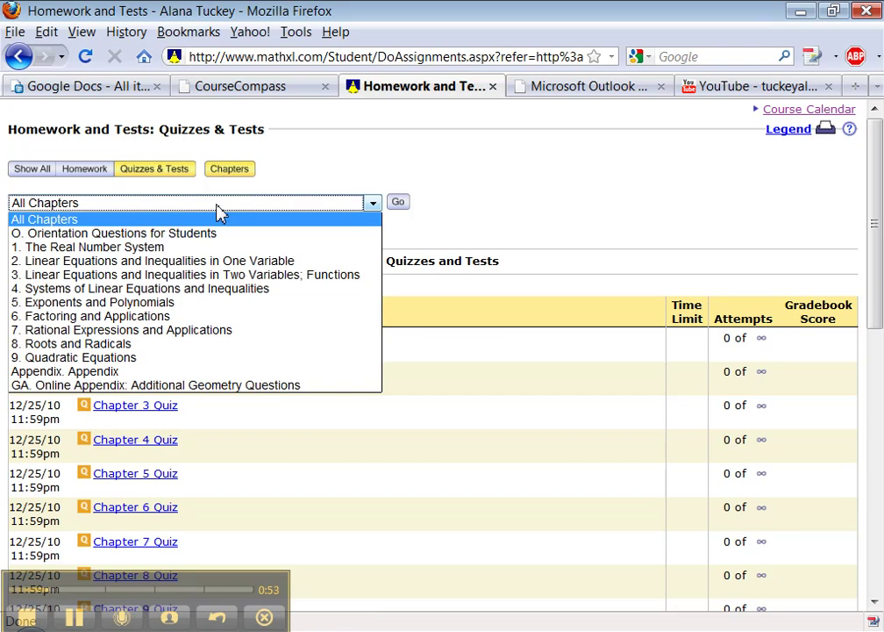
pyautogui.click(193, 275)
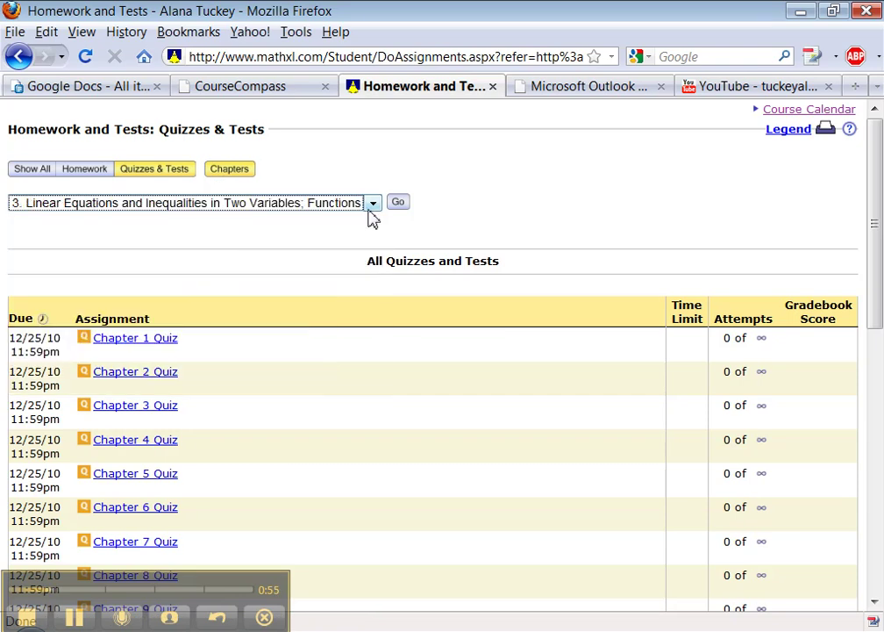
pyautogui.click(399, 208)
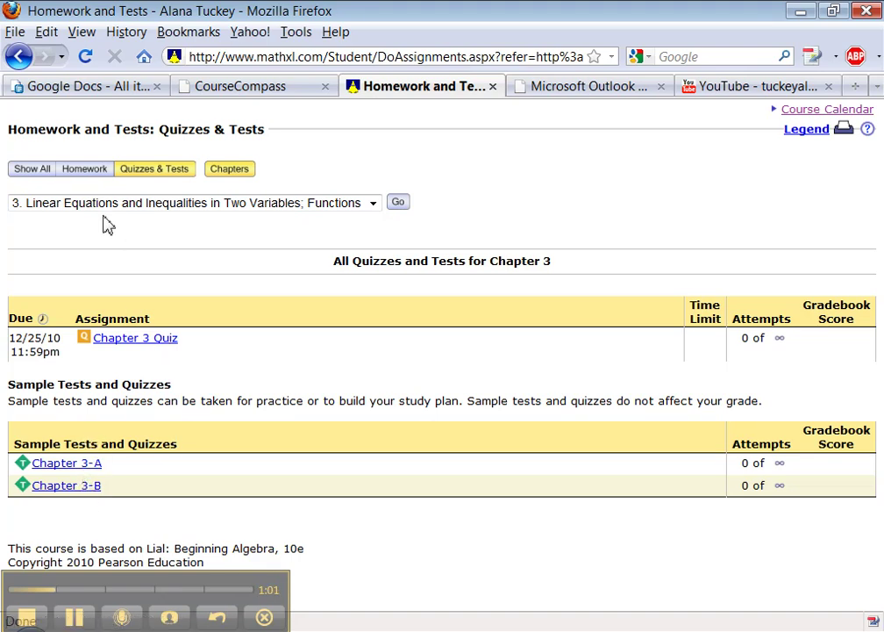
pyautogui.click(40, 172)
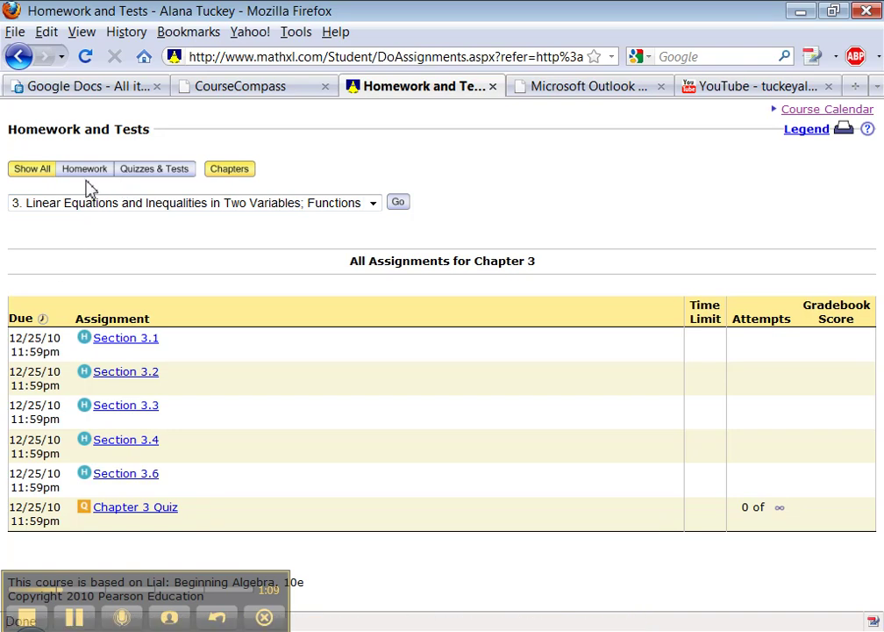
pyautogui.click(92, 179)
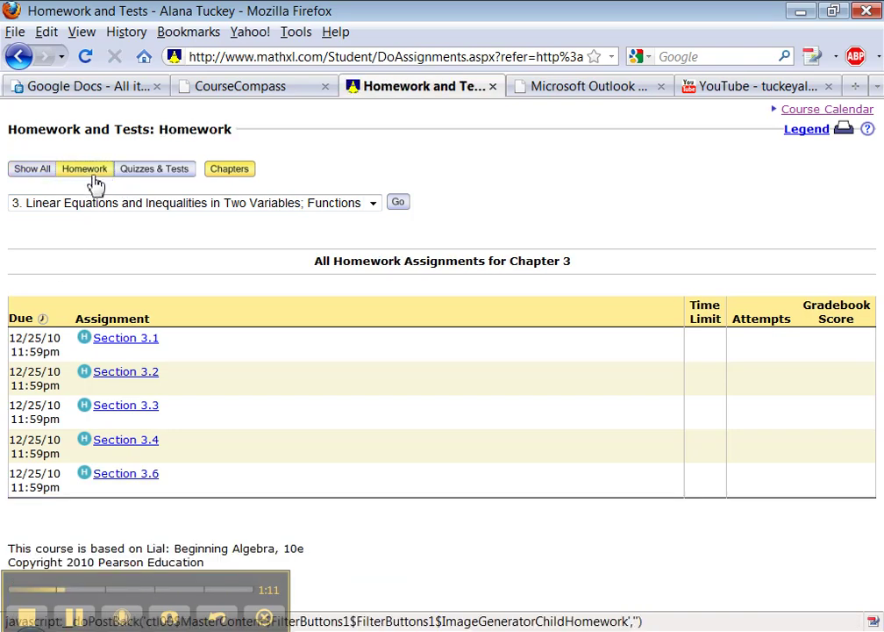
pyautogui.click(130, 345)
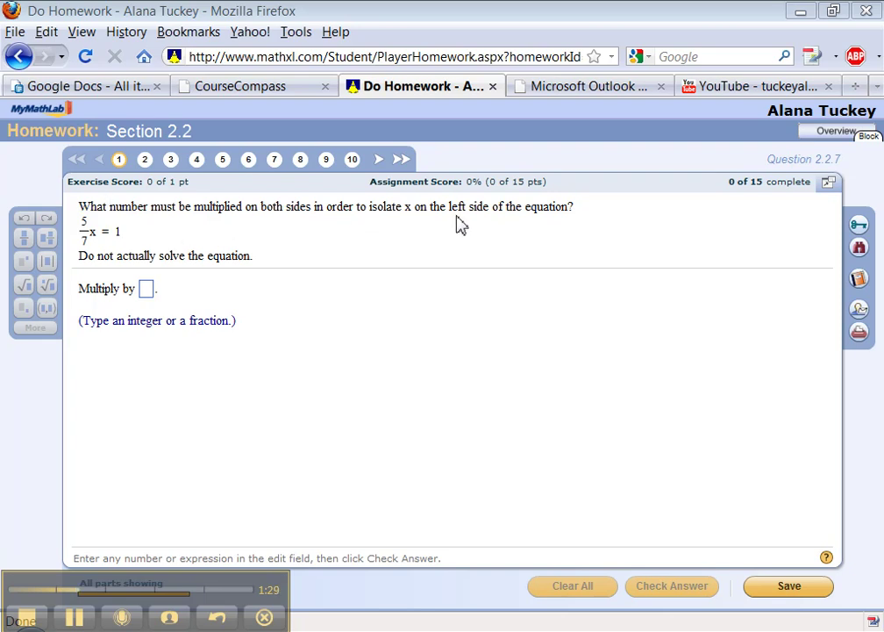
# - Answer question 1 (5/7x = 1) with the fraction 7/5 and get it marked correct
pyautogui.click(144, 293)
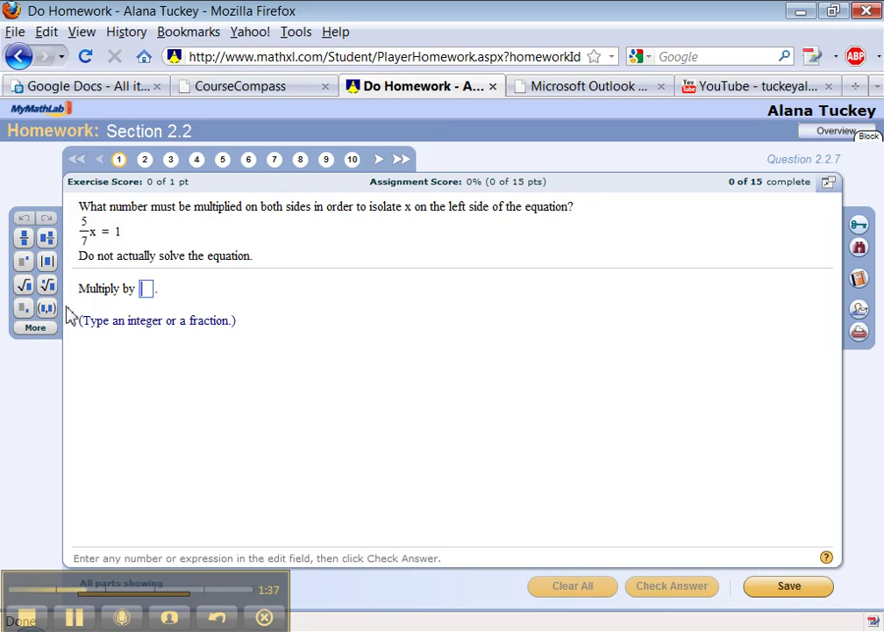
pyautogui.click(24, 238)
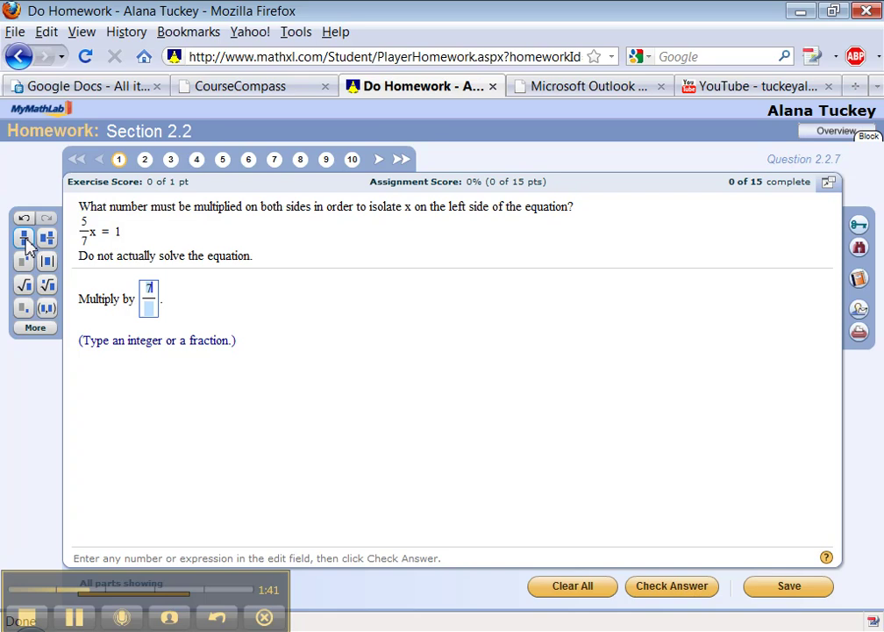
pyautogui.press('Tab')
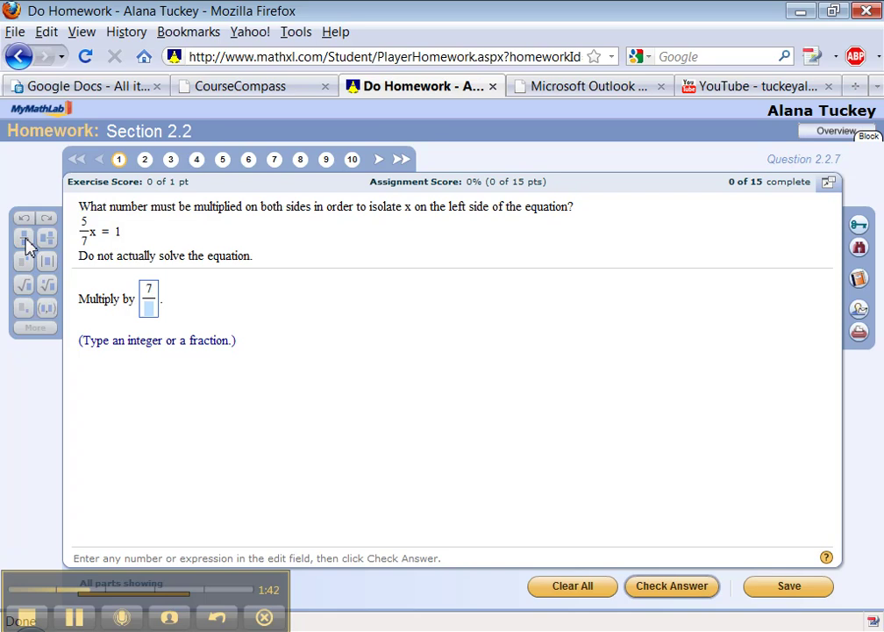
pyautogui.click(150, 309)
pyautogui.write('5')
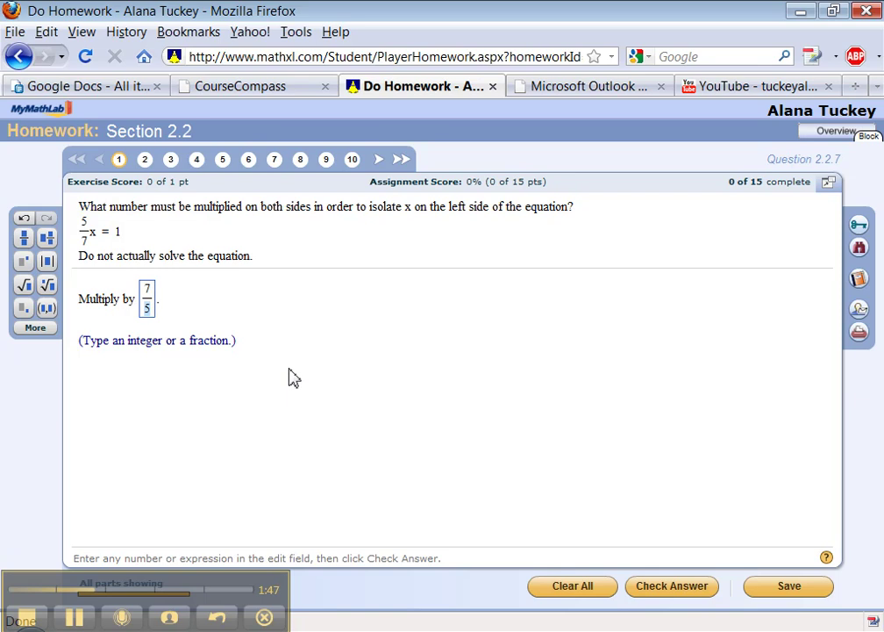
pyautogui.press('Return')
pyautogui.click(450, 398)
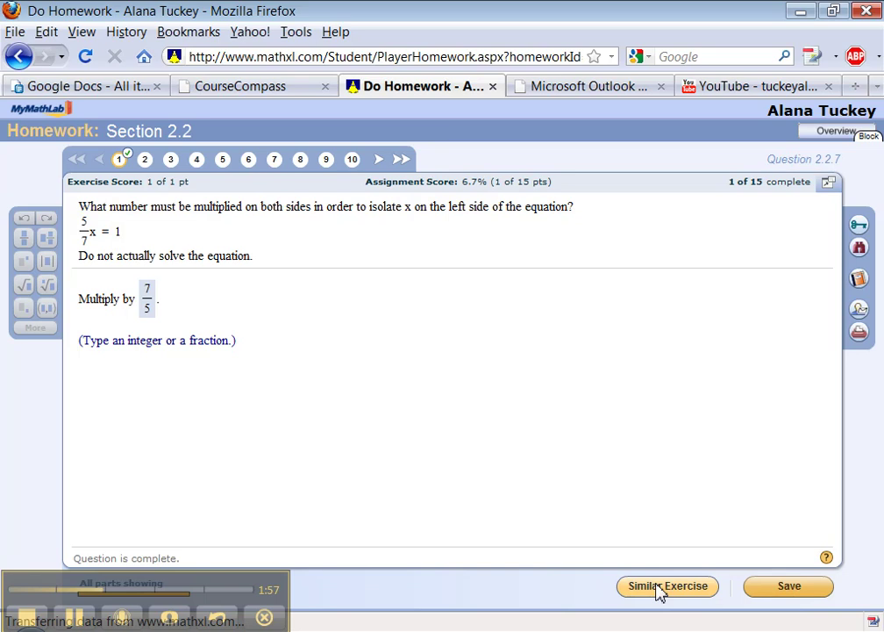
# - Answer question 2 with −1 and have it marked correct
pyautogui.click(149, 165)
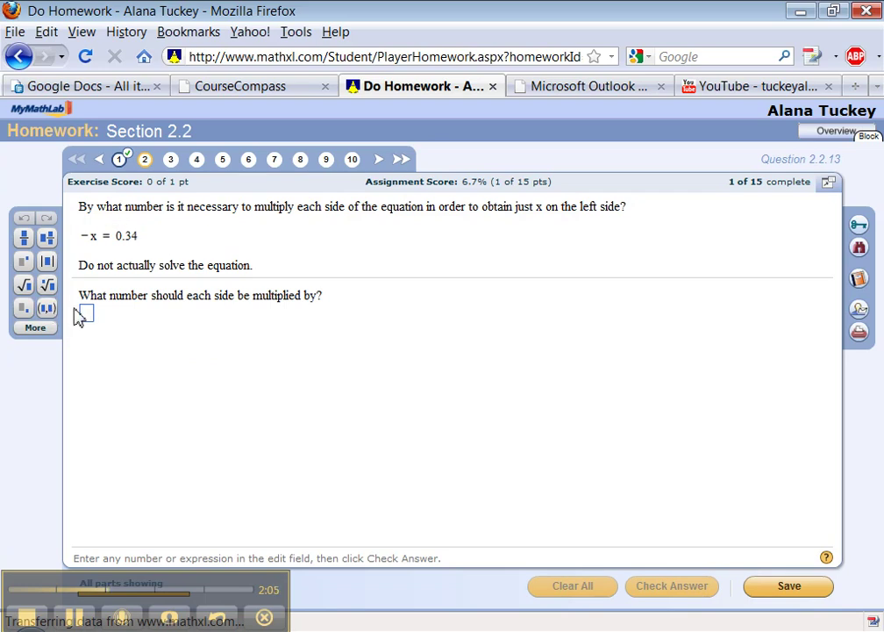
pyautogui.write('-1')
pyautogui.press('Return')
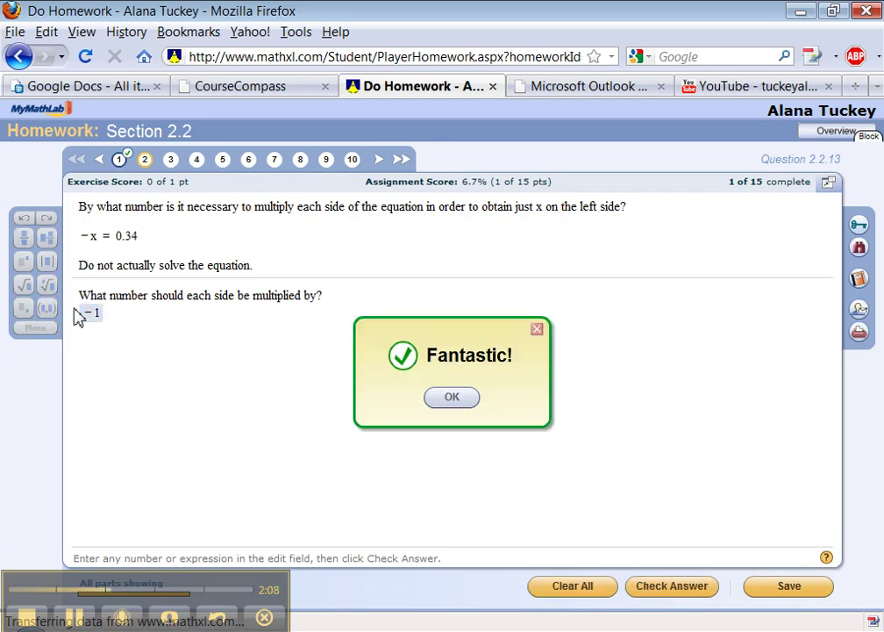
pyautogui.click(443, 403)
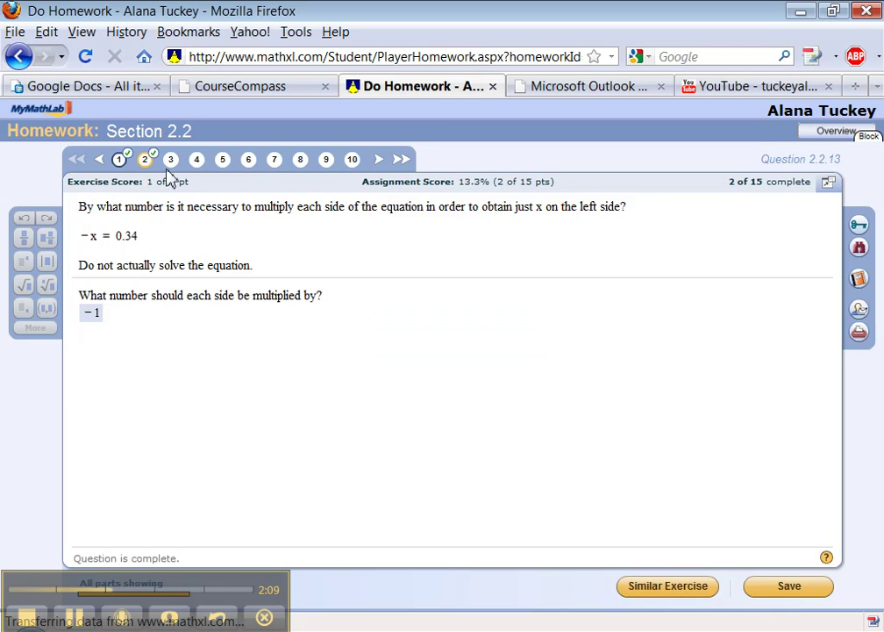
# - Try answers 2 and then 5 for 3x = 12, see correct answer 4, then load similar exercise 9x = 36
pyautogui.click(171, 161)
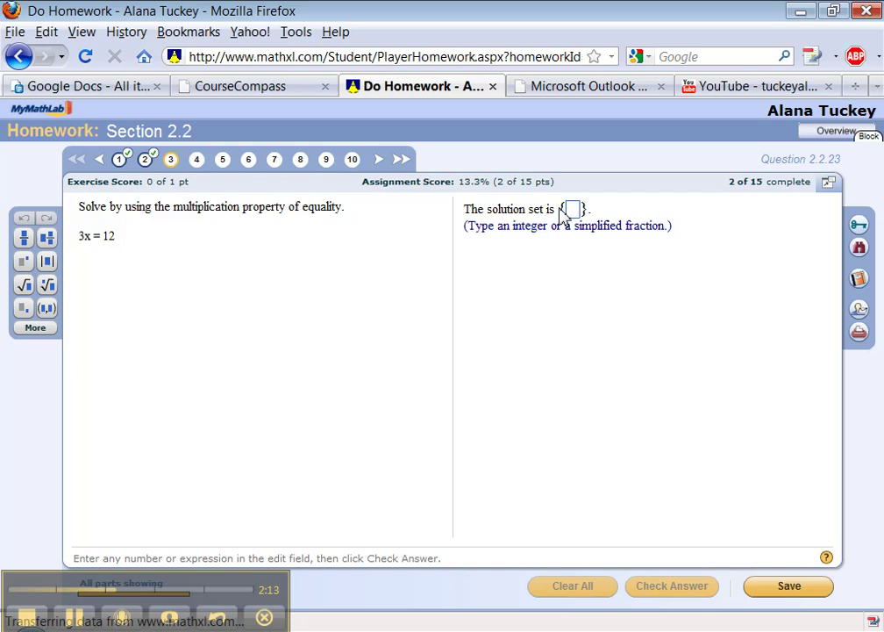
pyautogui.write('2')
pyautogui.press('Return')
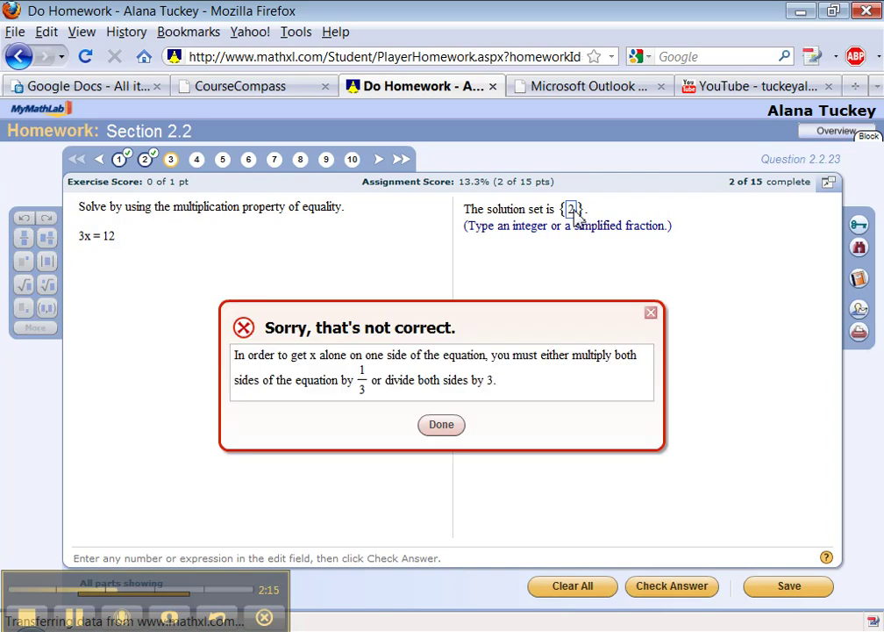
pyautogui.click(441, 426)
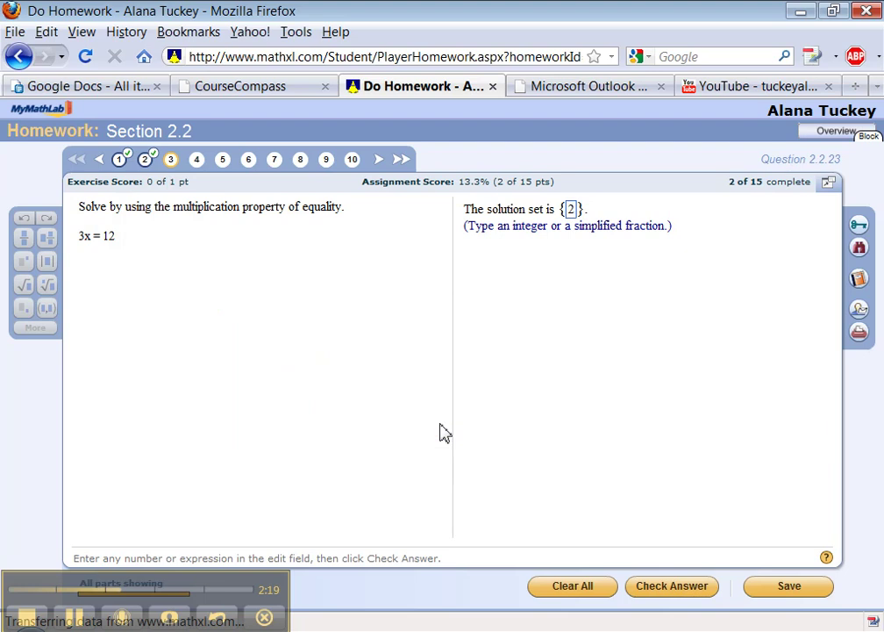
pyautogui.click(571, 211)
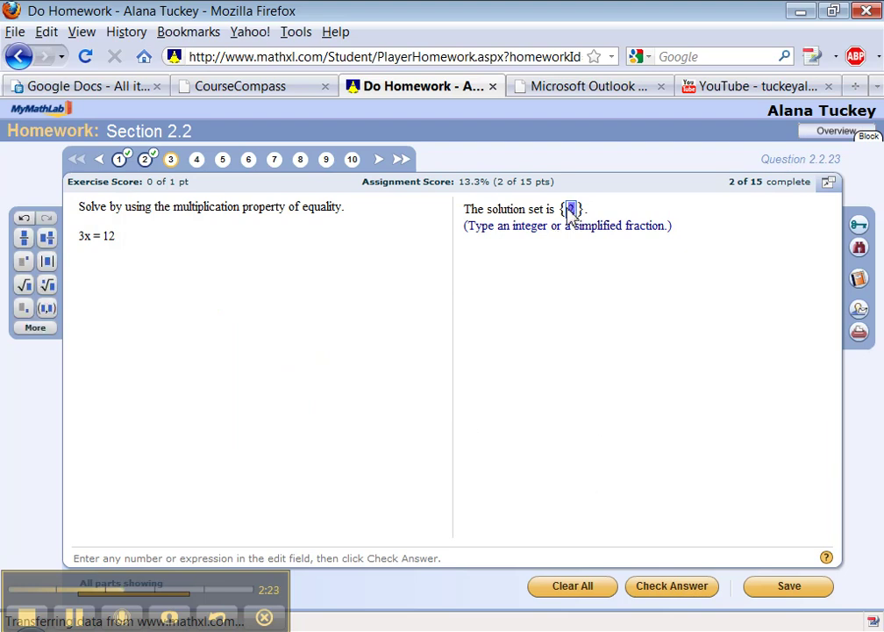
pyautogui.press('Return')
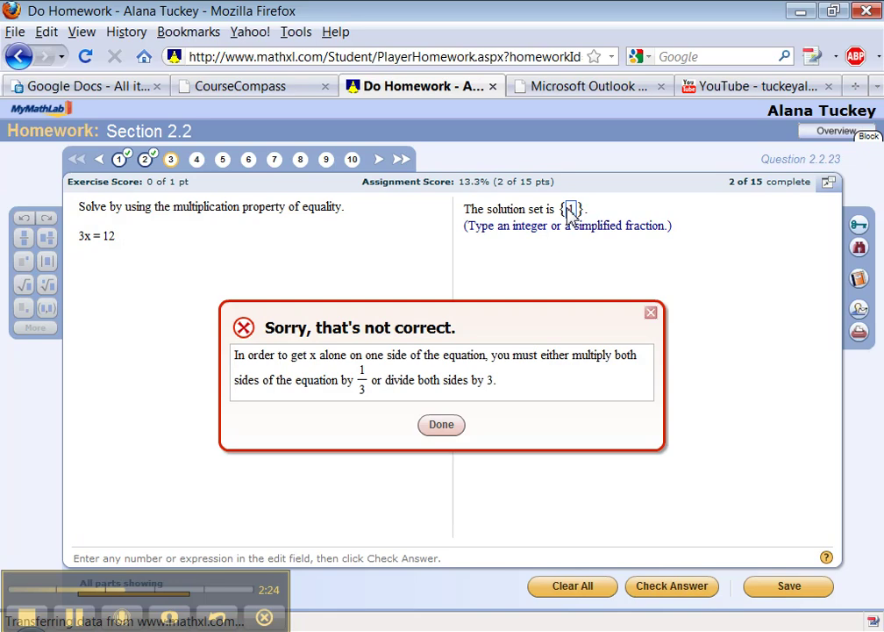
pyautogui.click(441, 425)
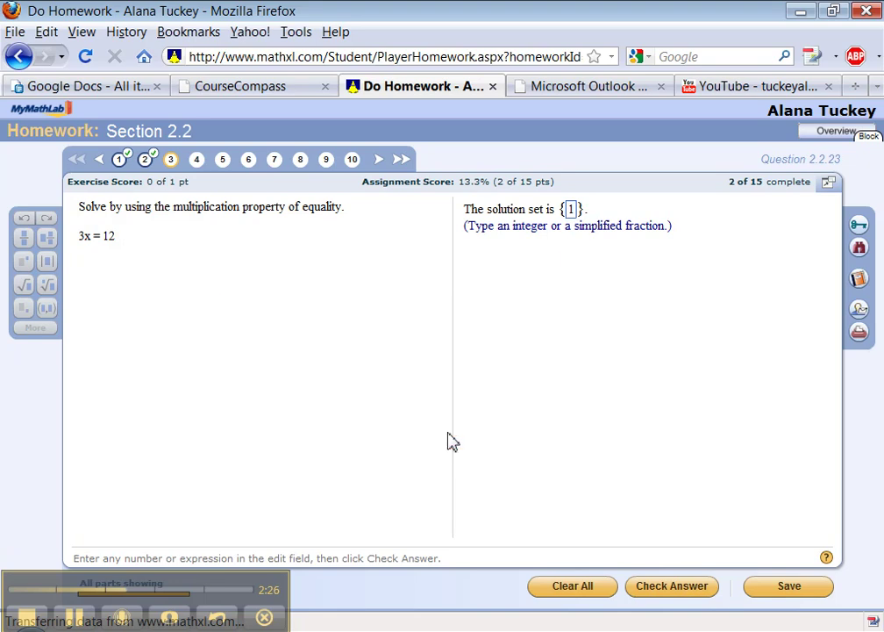
pyautogui.click(575, 211)
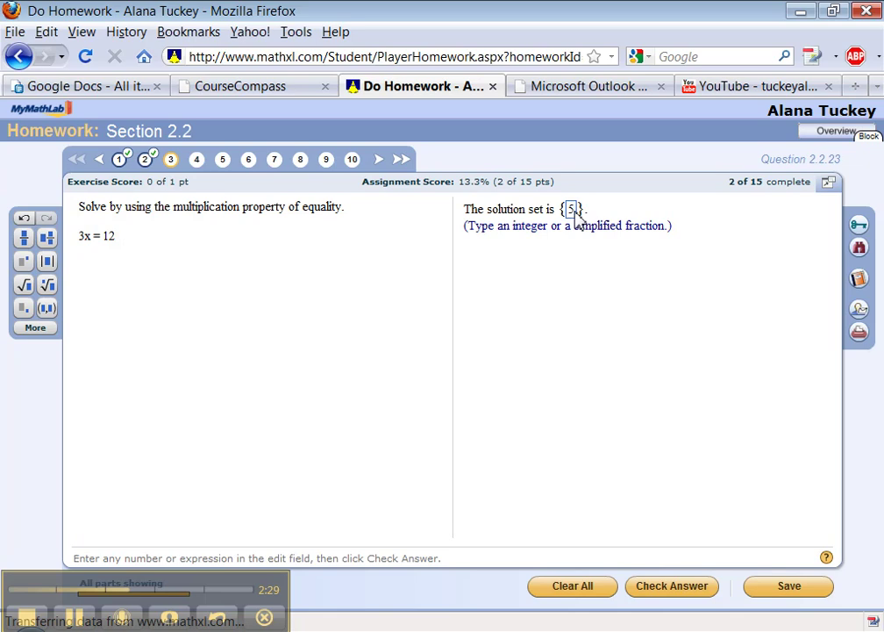
pyautogui.click(663, 596)
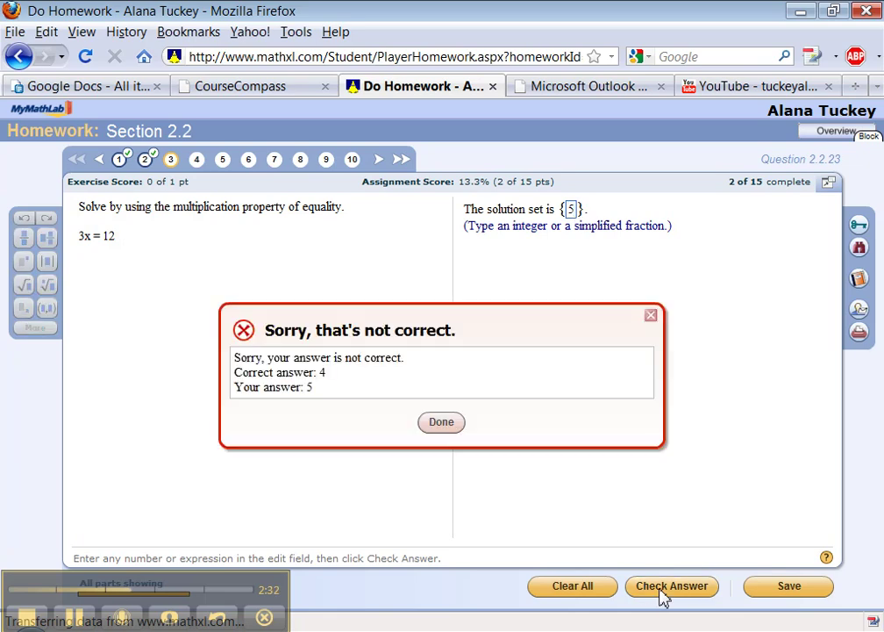
pyautogui.click(434, 423)
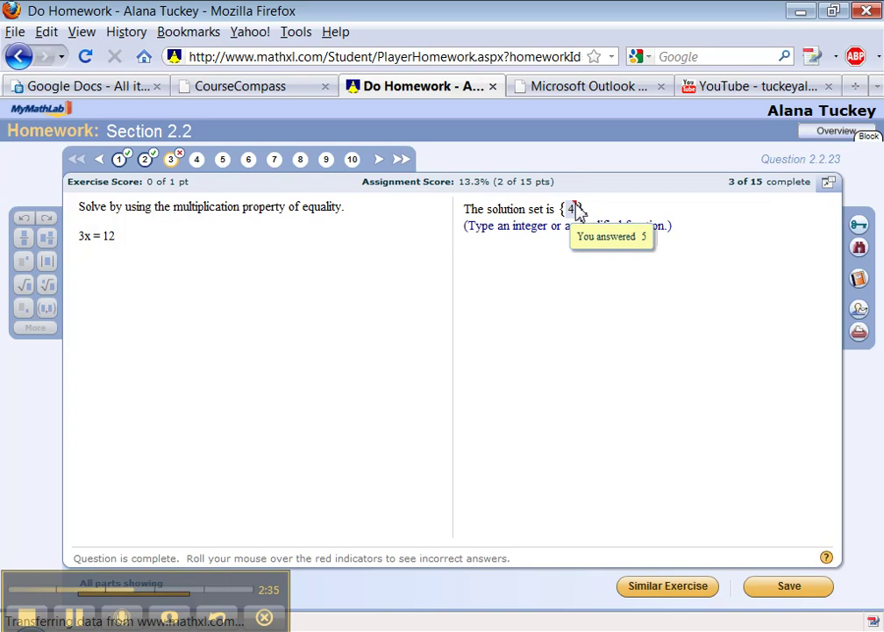
pyautogui.moveTo(571, 219)
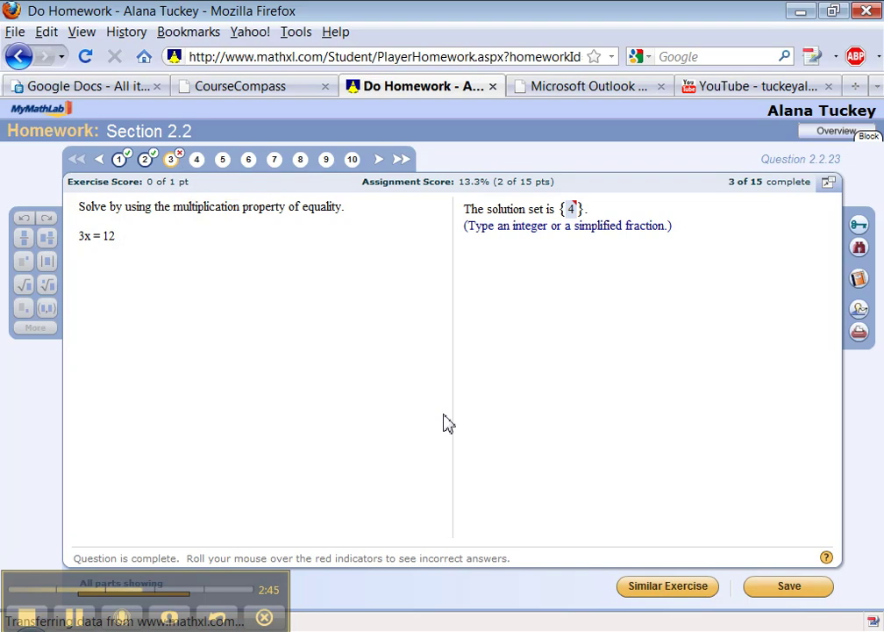
pyautogui.click(681, 590)
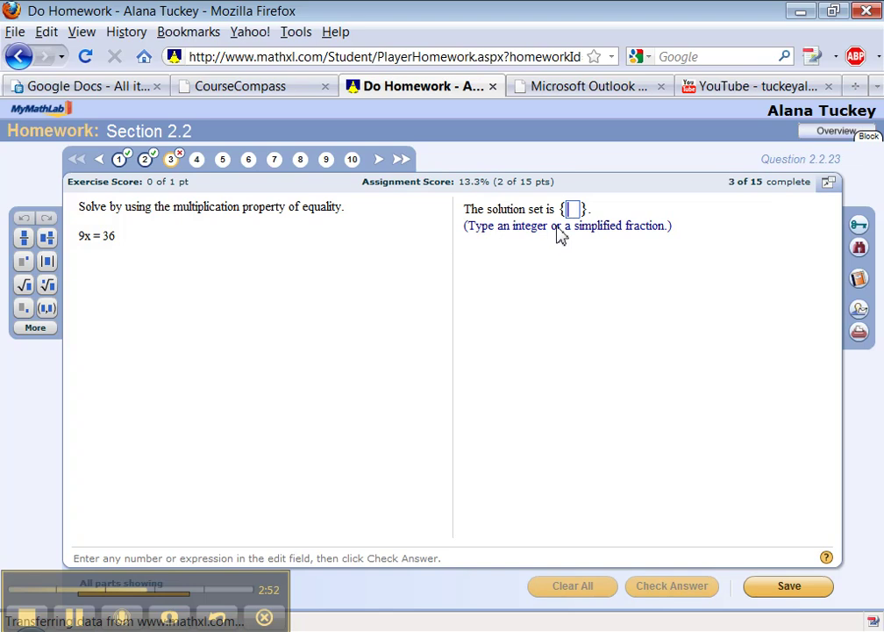
# - Solve 9x = 36 with 4 for a 20% score, go to question 4, and save the homework
pyautogui.write('4')
pyautogui.press('Return')
pyautogui.press('Return')
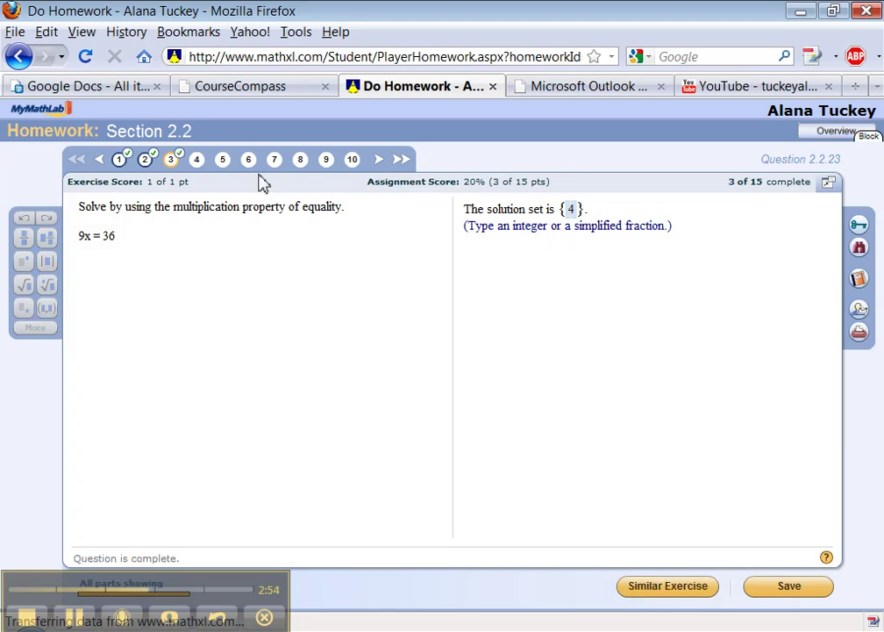
pyautogui.click(198, 163)
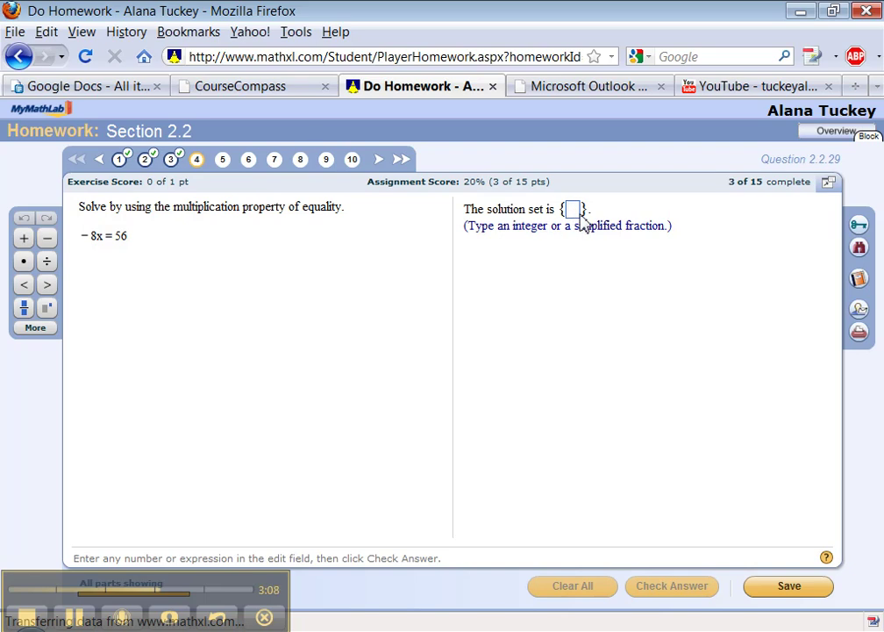
pyautogui.click(788, 587)
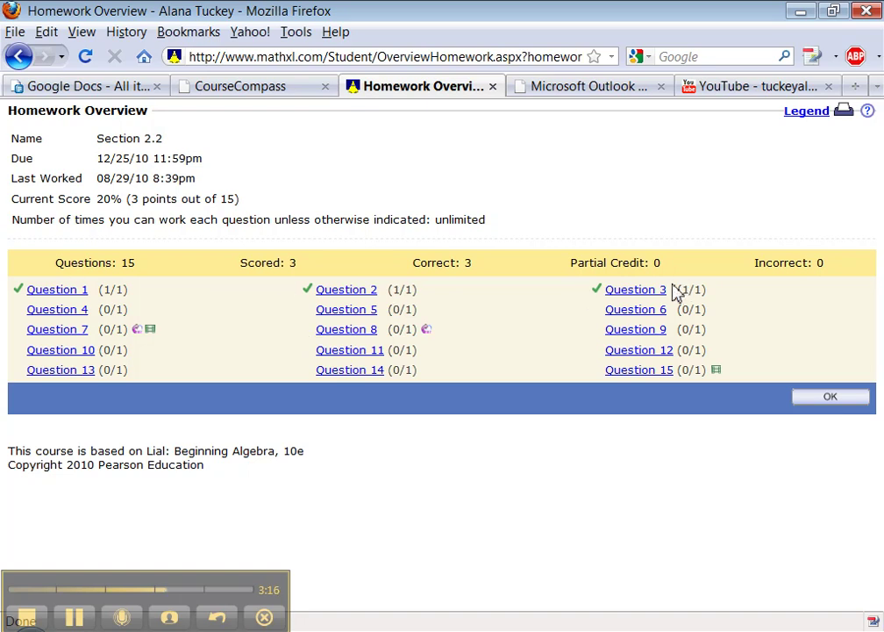
# - Return to the assignment list and reveal the 20% score beside Section 2.2
pyautogui.click(830, 399)
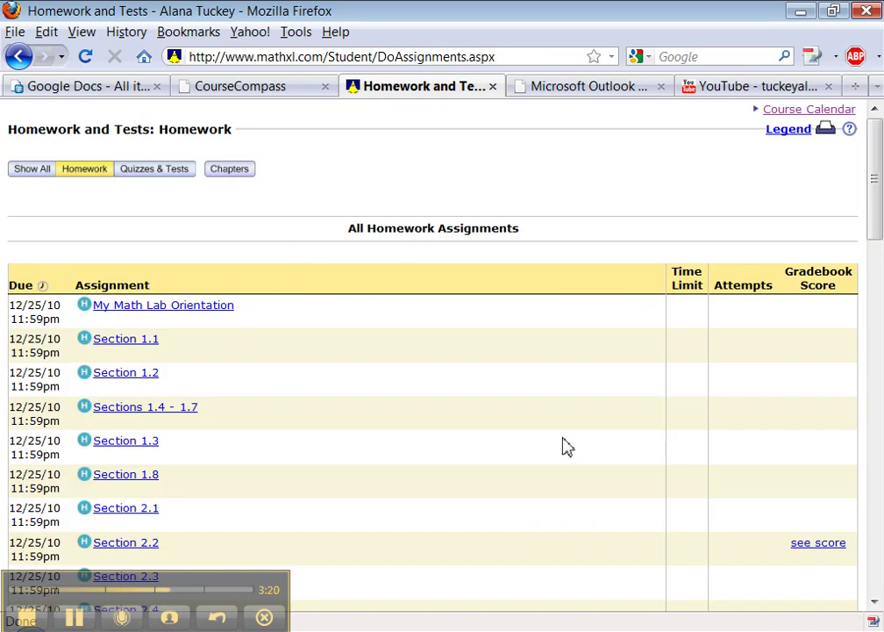
pyautogui.scroll(-4, 566, 447)
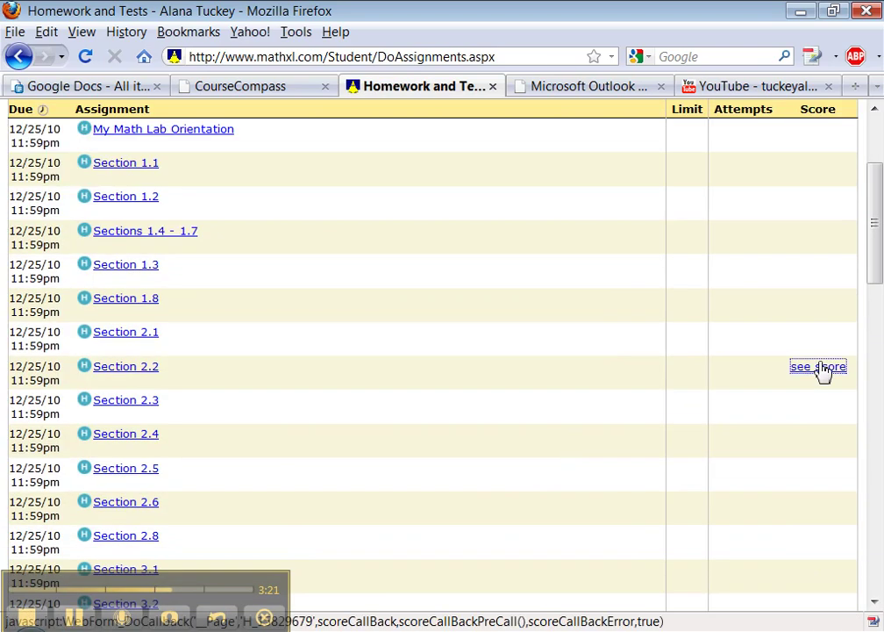
pyautogui.click(818, 368)
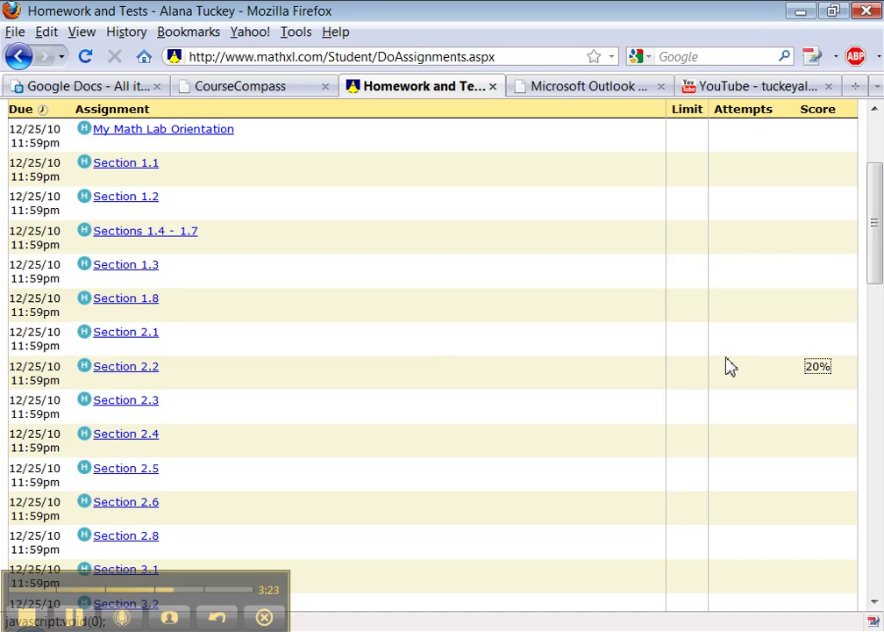
pyautogui.moveTo(849, 380); pyautogui.dragTo(790, 386)
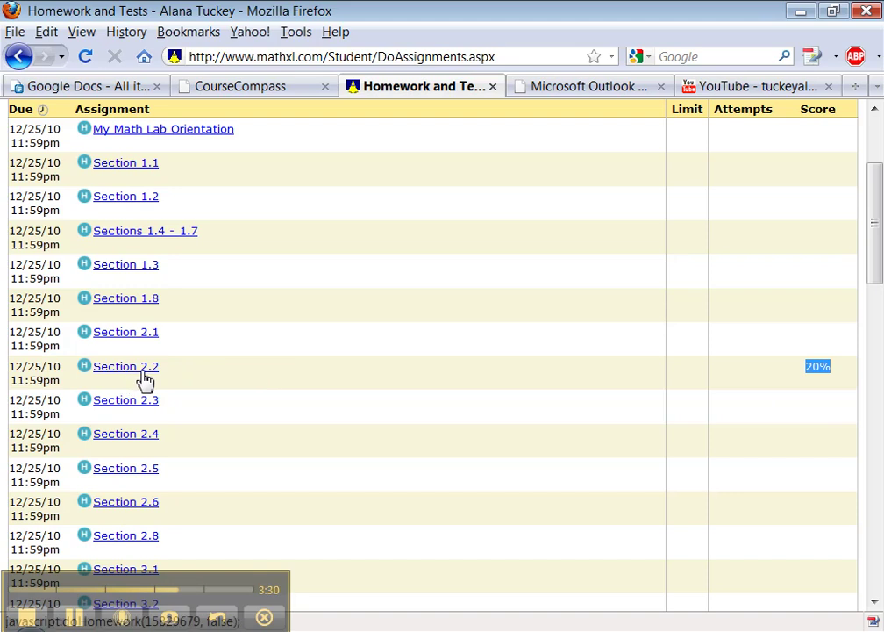
pyautogui.click(234, 396)
pyautogui.scroll(-5, 233, 396)
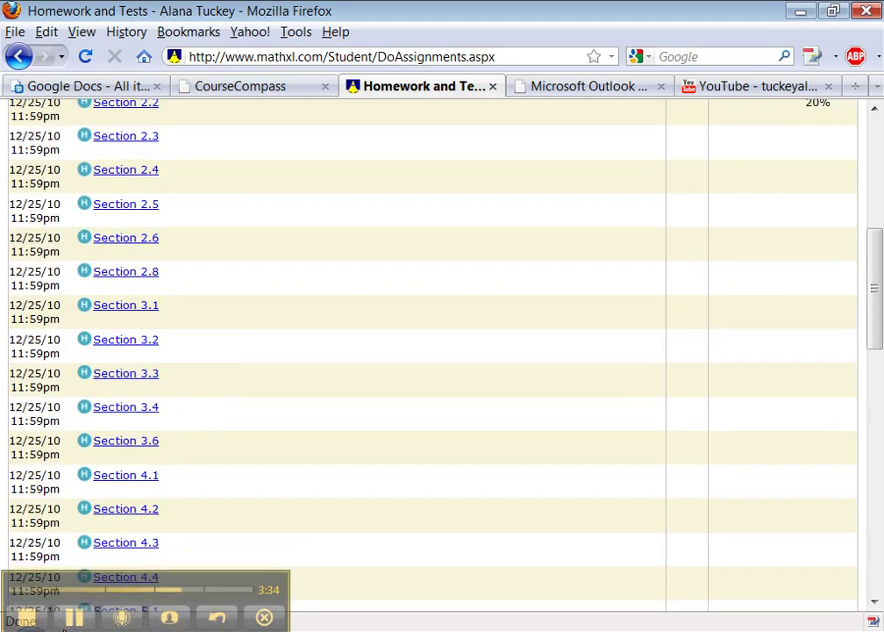
pyautogui.click(81, 619)
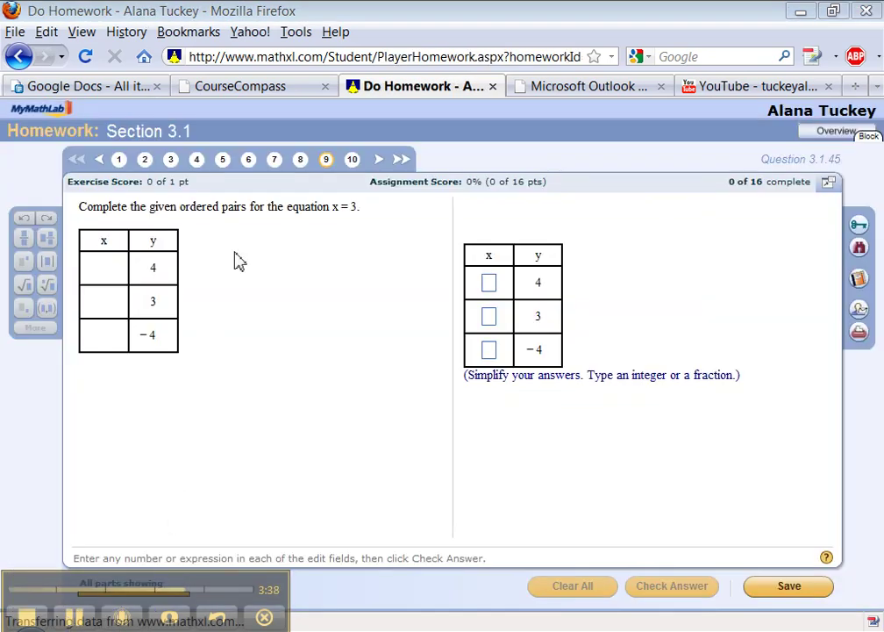
# - Fill 3 into each x cell of question 9's x = 3 table and have it scored correct
pyautogui.click(489, 282)
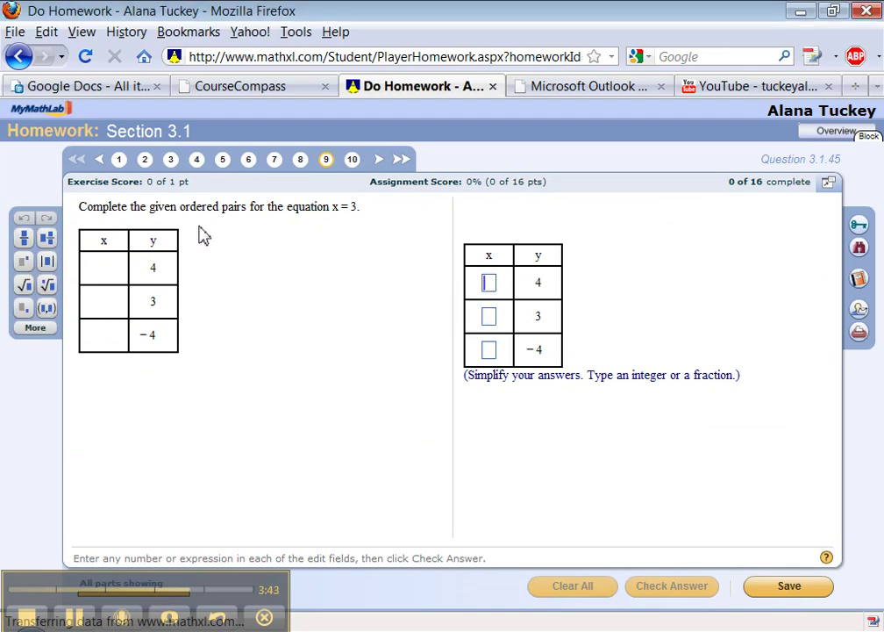
pyautogui.write('3')
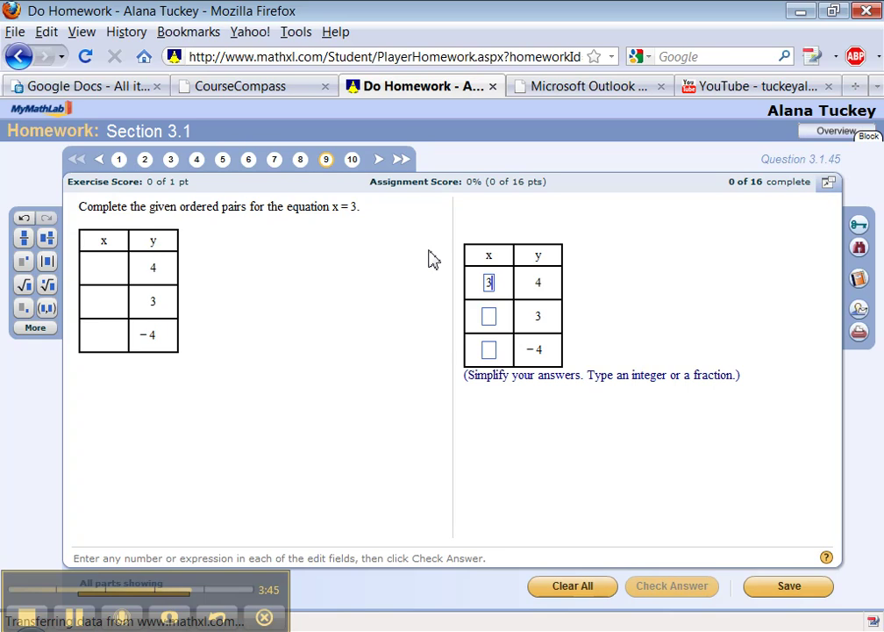
pyautogui.click(491, 319)
pyautogui.write('3')
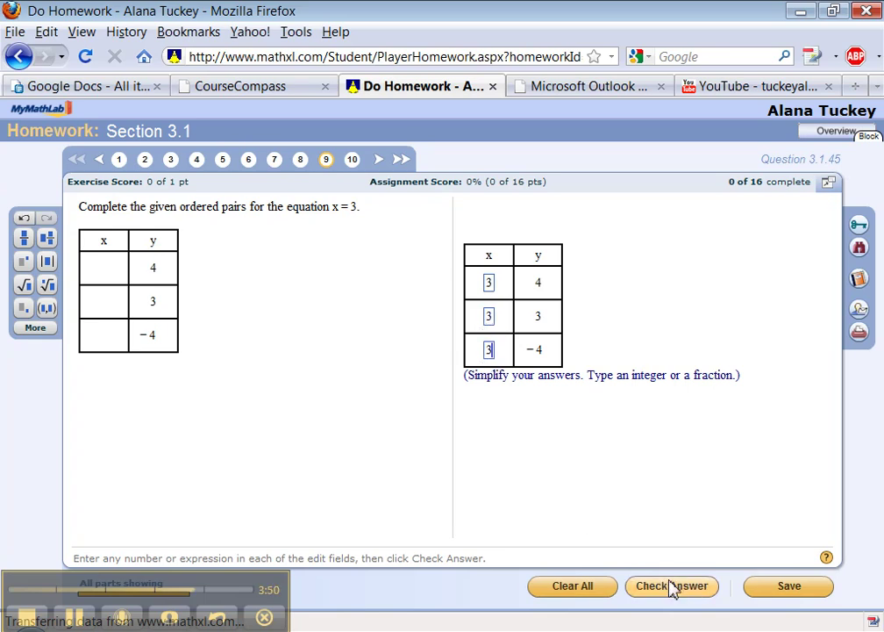
pyautogui.click(671, 586)
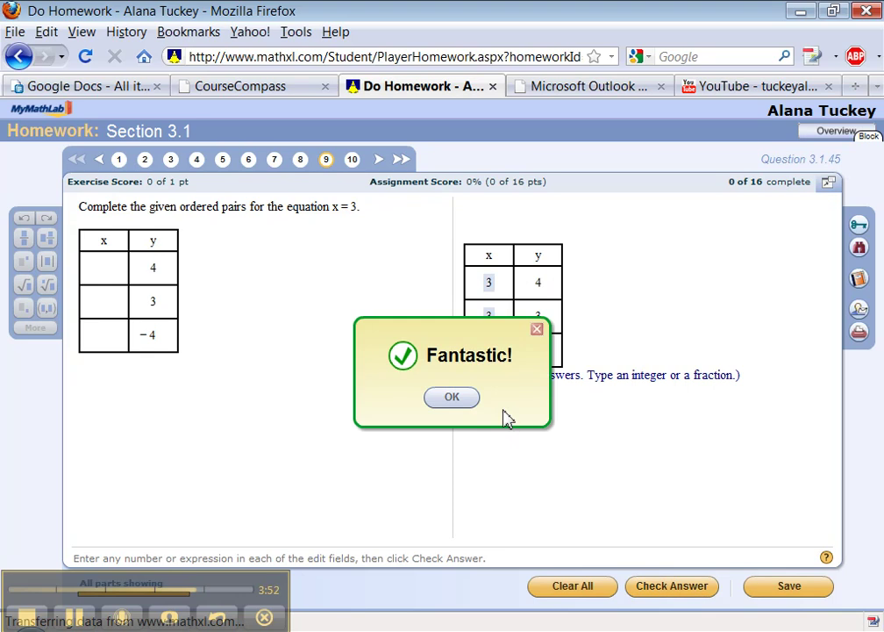
pyautogui.click(473, 398)
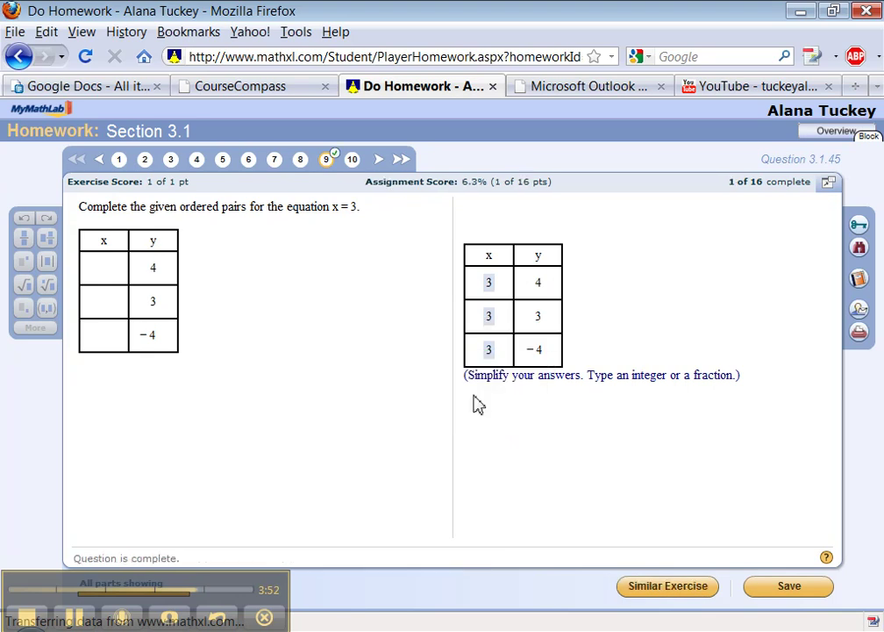
pyautogui.click(274, 160)
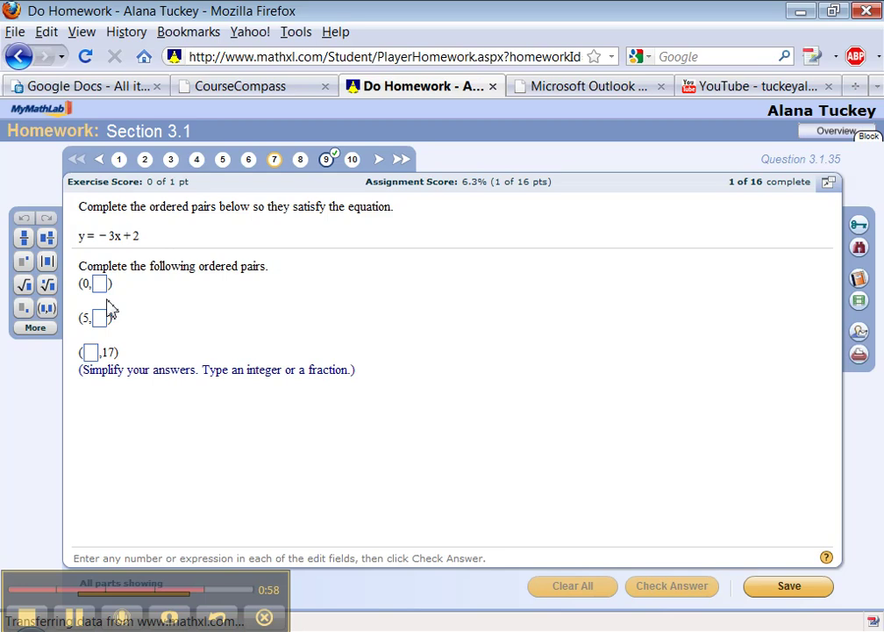
# - Enter question 7's ordered pairs for y = −3x + 2, then change the (5, ) entry to 1
pyautogui.write('2')
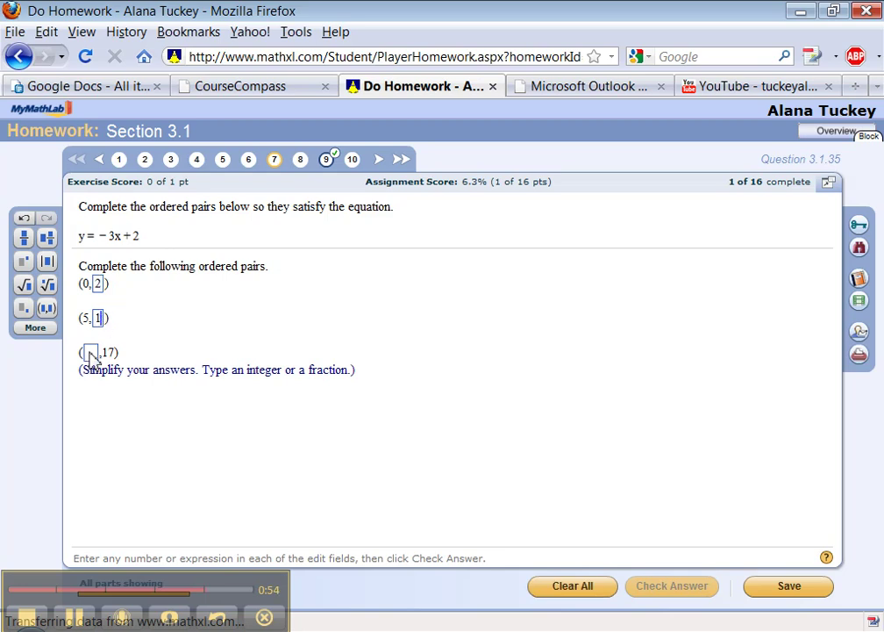
pyautogui.write('5')
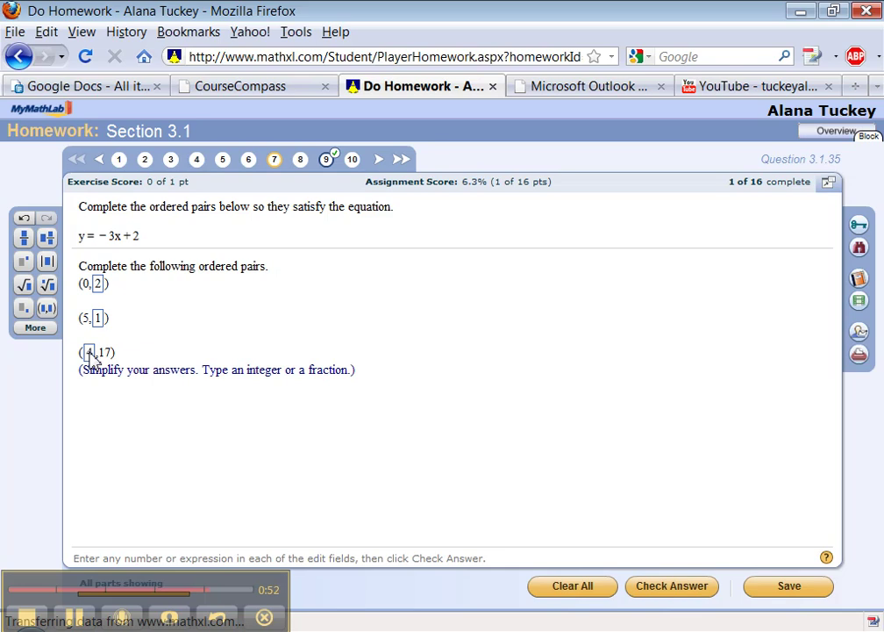
pyautogui.press('Return')
pyautogui.click(449, 446)
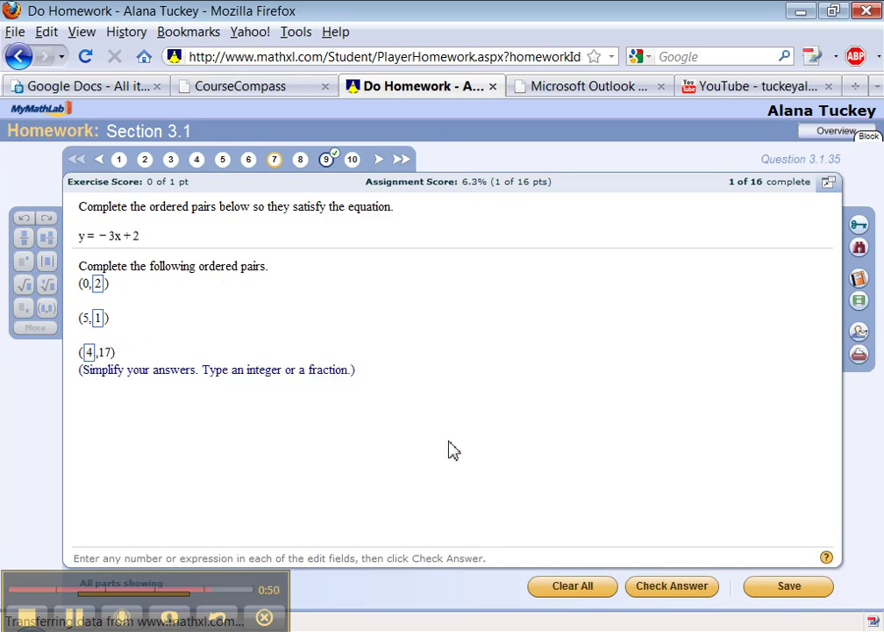
pyautogui.click(96, 317)
pyautogui.write('1')
pyautogui.click(99, 287)
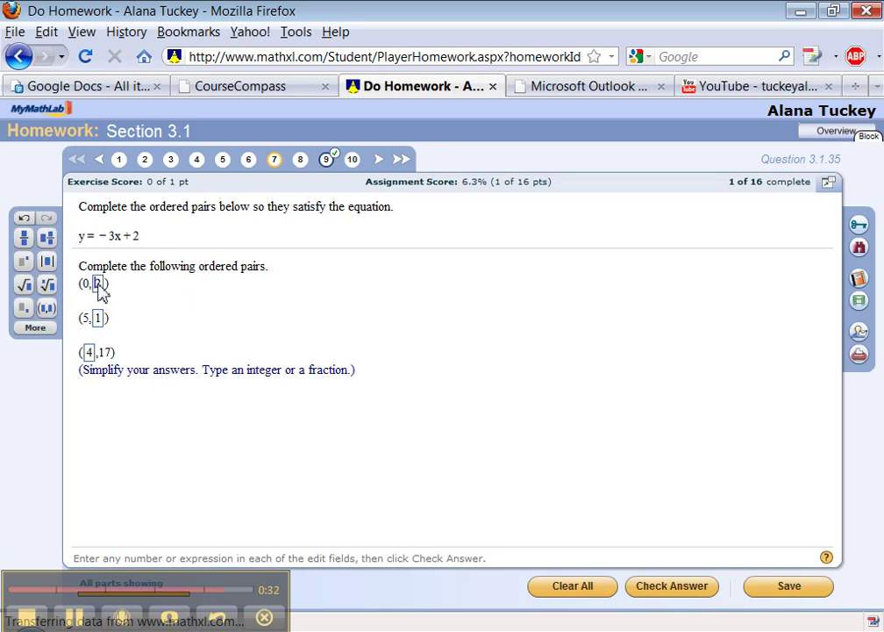
# - Delete the 2 from the (0, ) ordered pair, leaving its y-value blank
pyautogui.press('BackSpace')
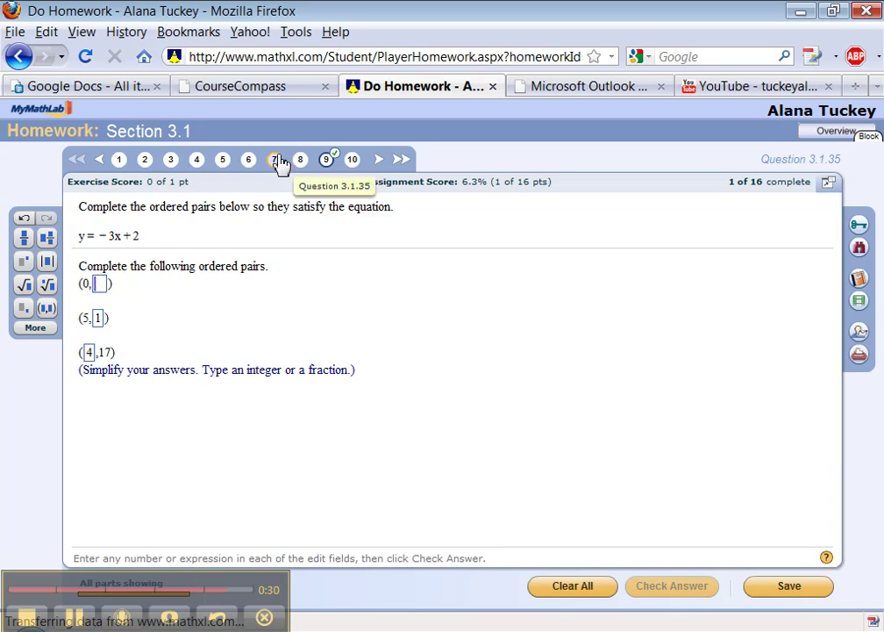